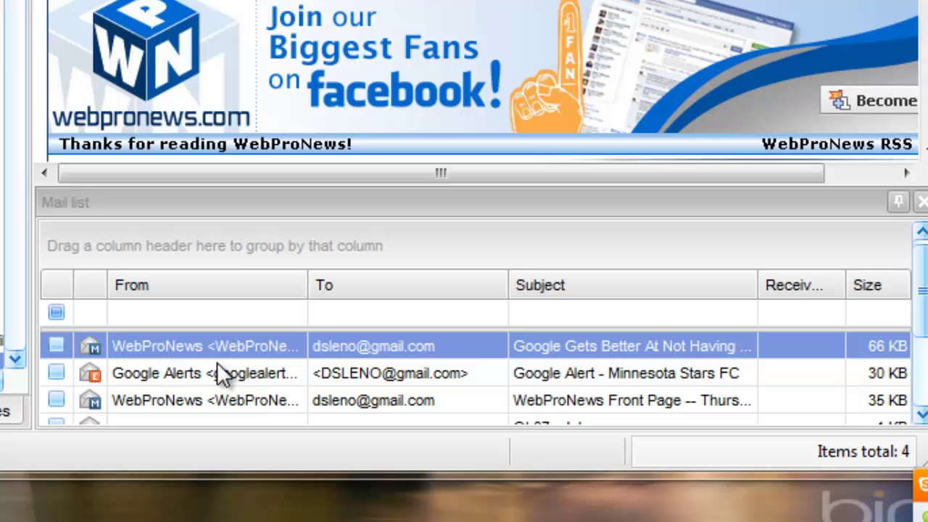
Preview the Google Alerts and WebProNews messages, then select the first WebProNews message.
click(180, 372)
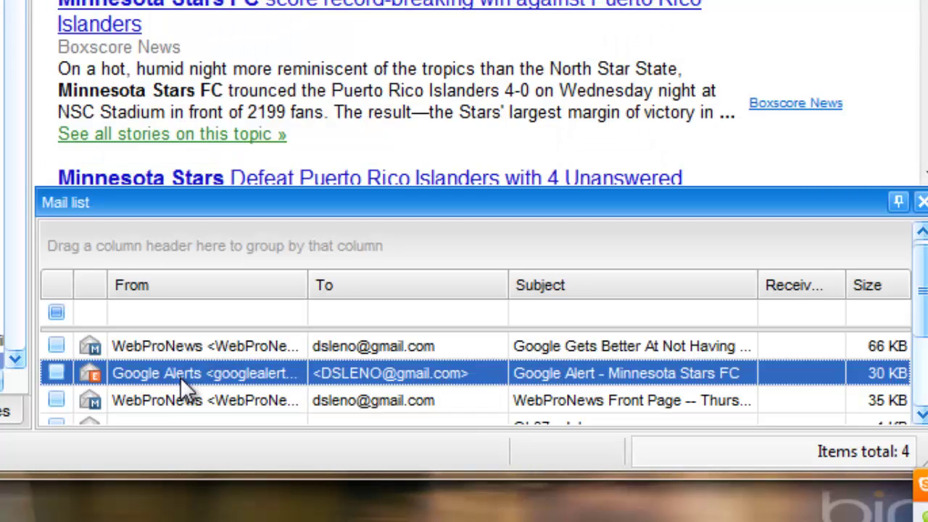
click(173, 399)
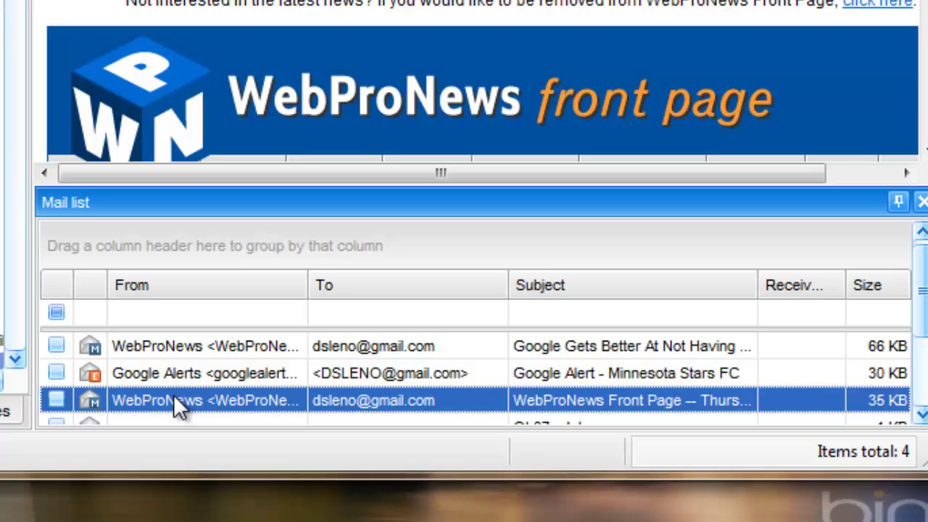
click(164, 344)
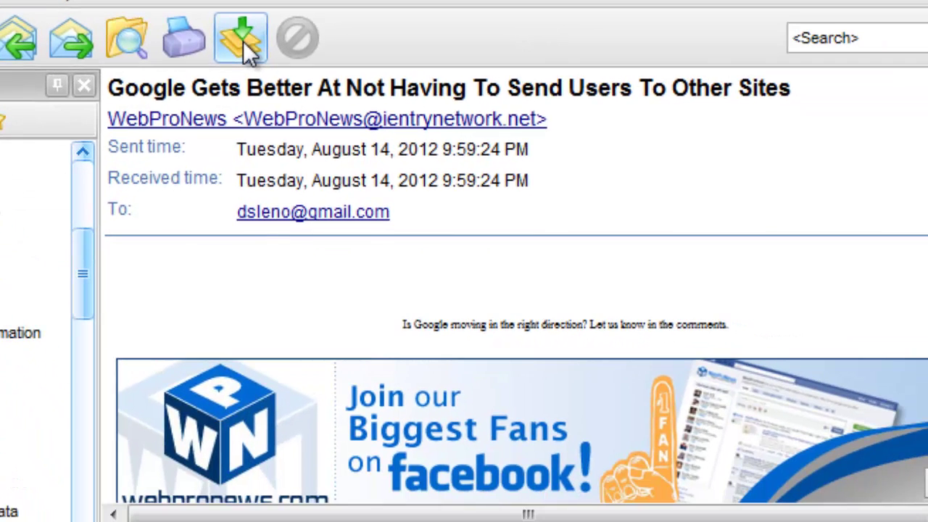
Open the export settings and choose the 'PDF - attachments embedded' profile.
click(242, 40)
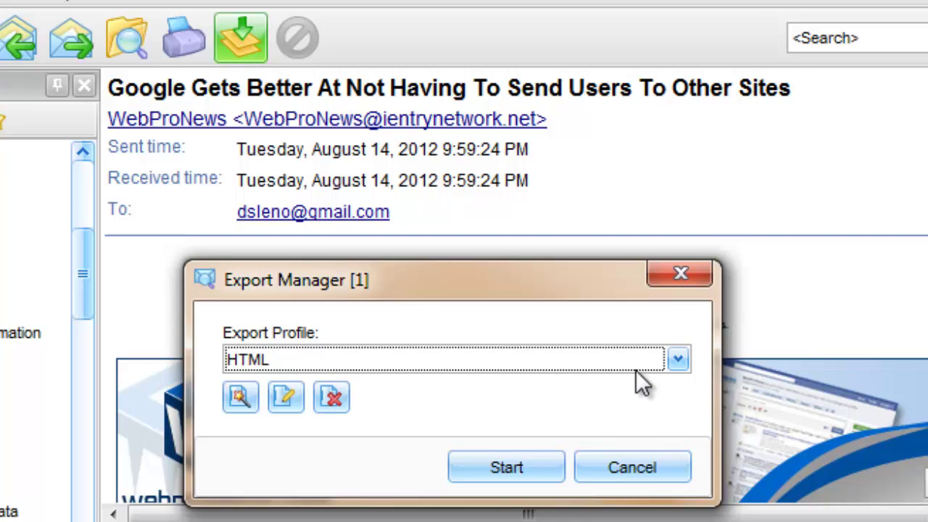
click(678, 366)
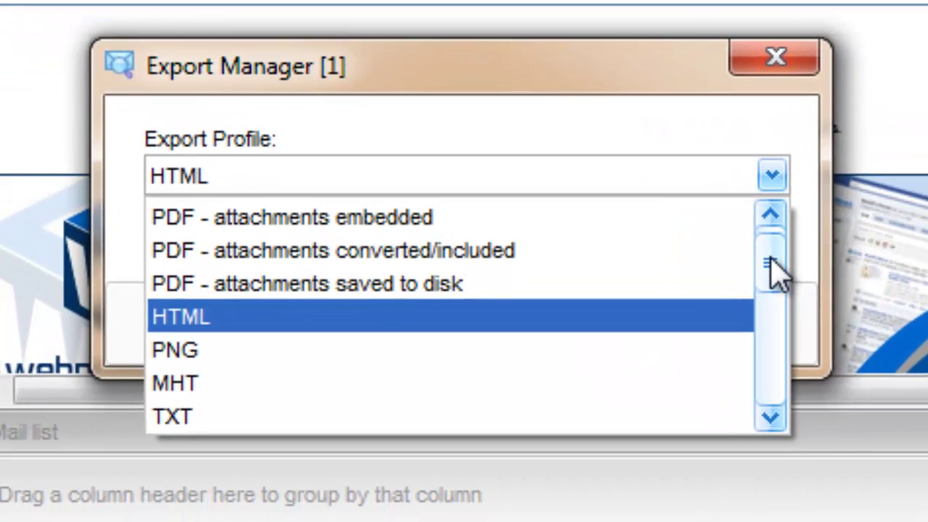
mouse_move(774, 272)
mouse_down()
mouse_move(774, 406)
mouse_move(771, 250)
mouse_up()
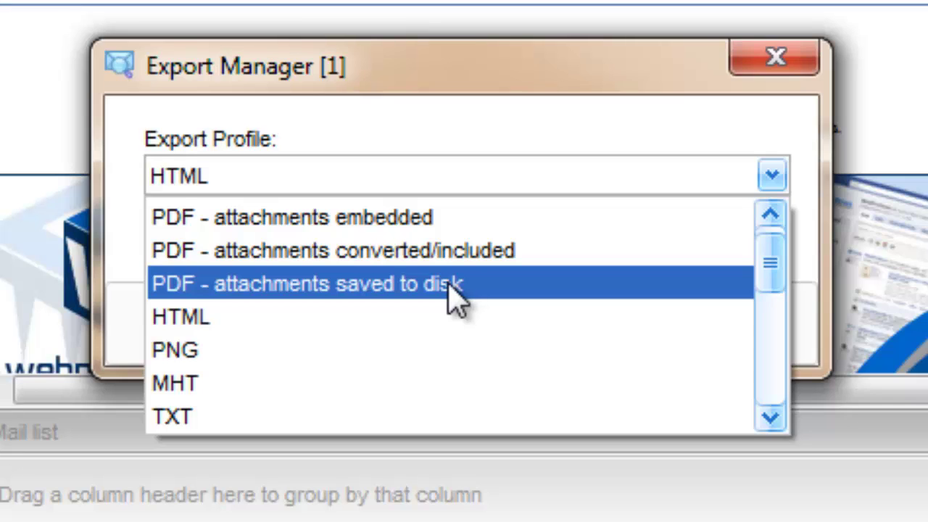
click(432, 224)
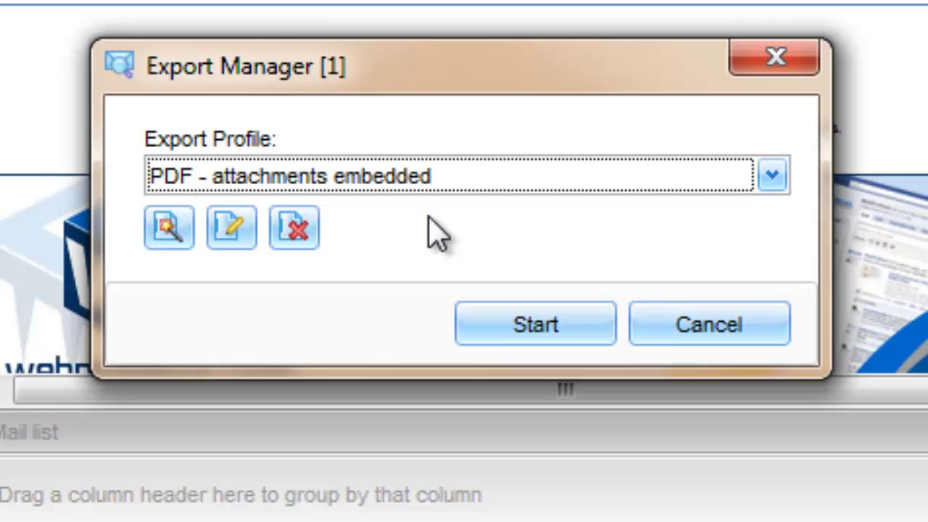
Run the PDF export with the desktop 'email' folder as the destination.
click(535, 326)
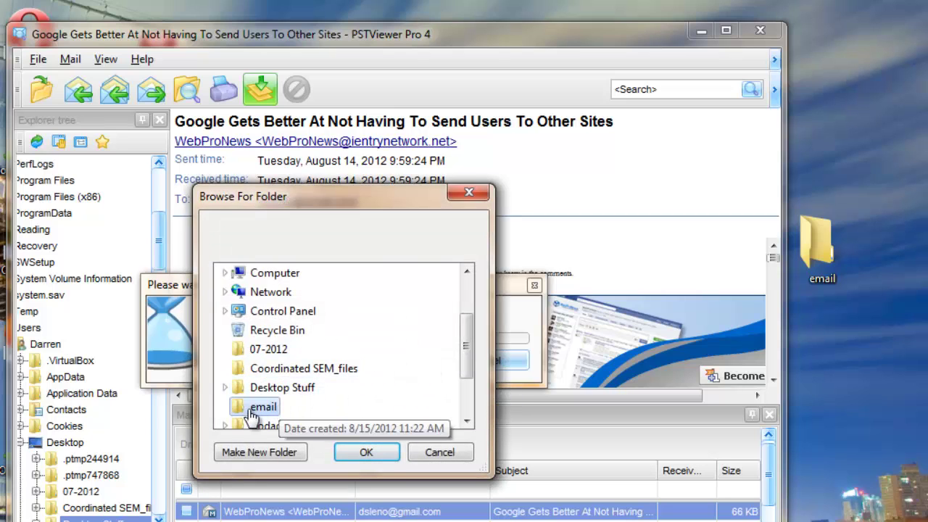
click(370, 446)
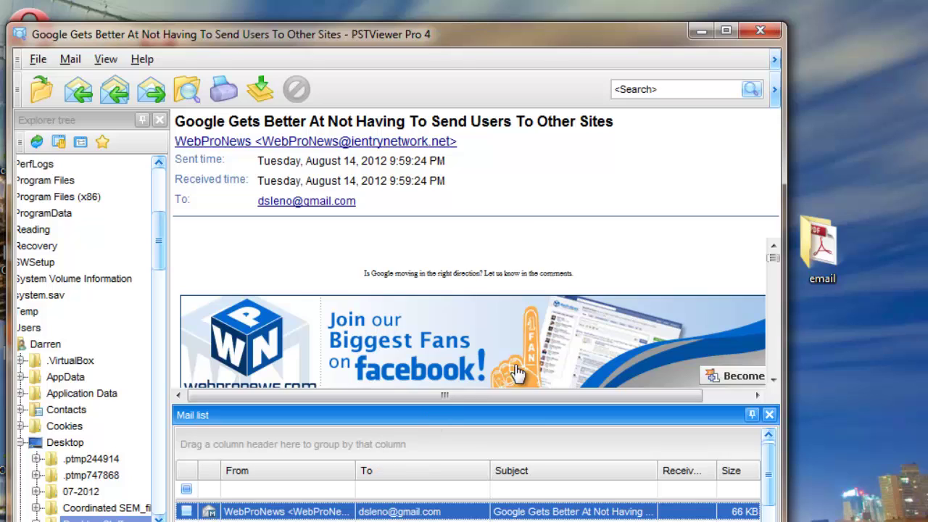
Open the desktop 'email' folder, move its window into view, and select the exported PDF.
double_click(812, 256)
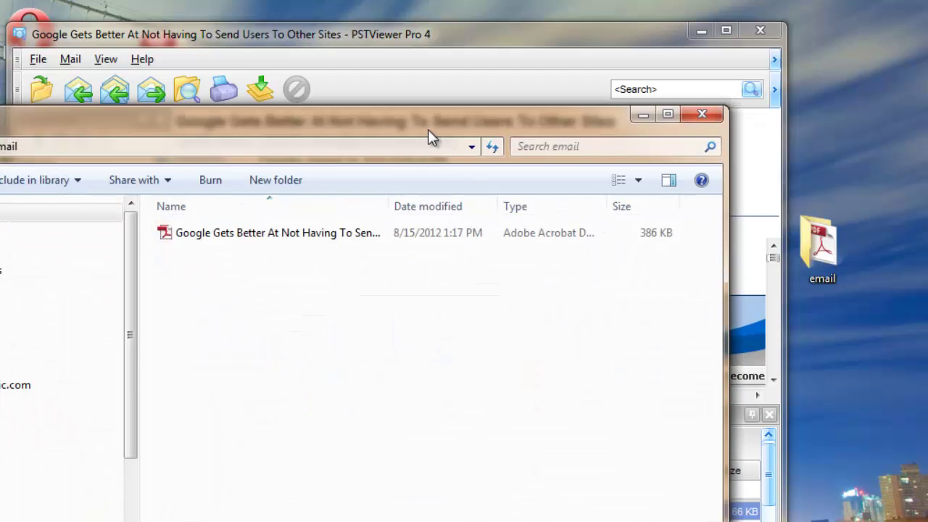
drag(430, 131, 537, 116)
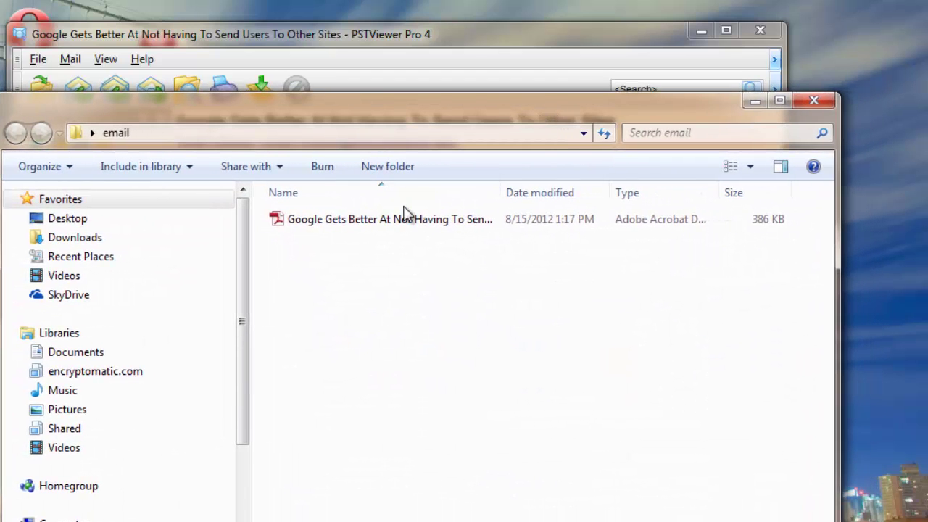
click(285, 227)
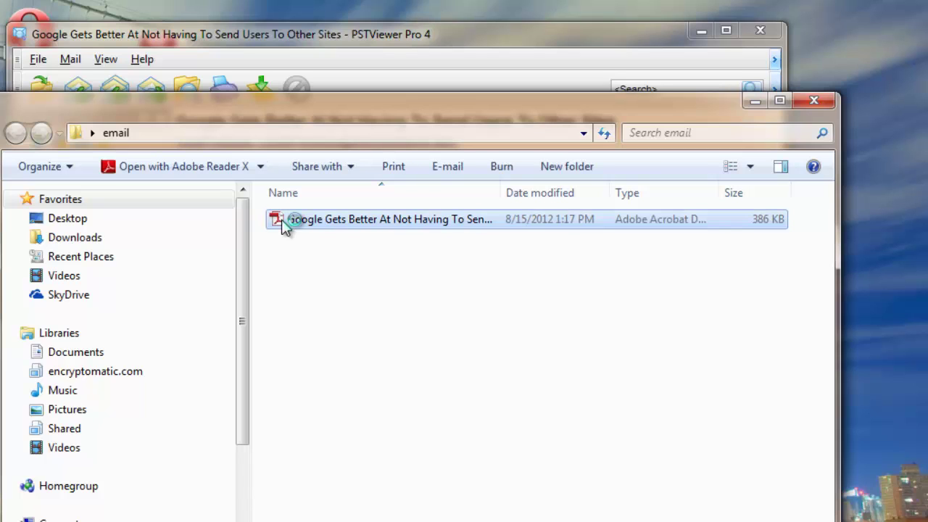
Open the Google Gets Better PDF in Adobe Reader and scroll through its pages.
double_click(285, 226)
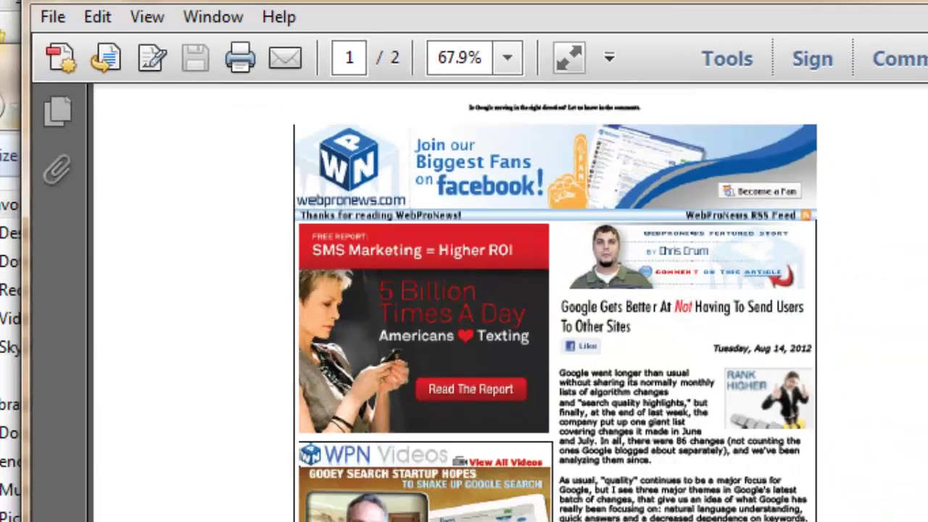
scroll(681, 335, down, 10)
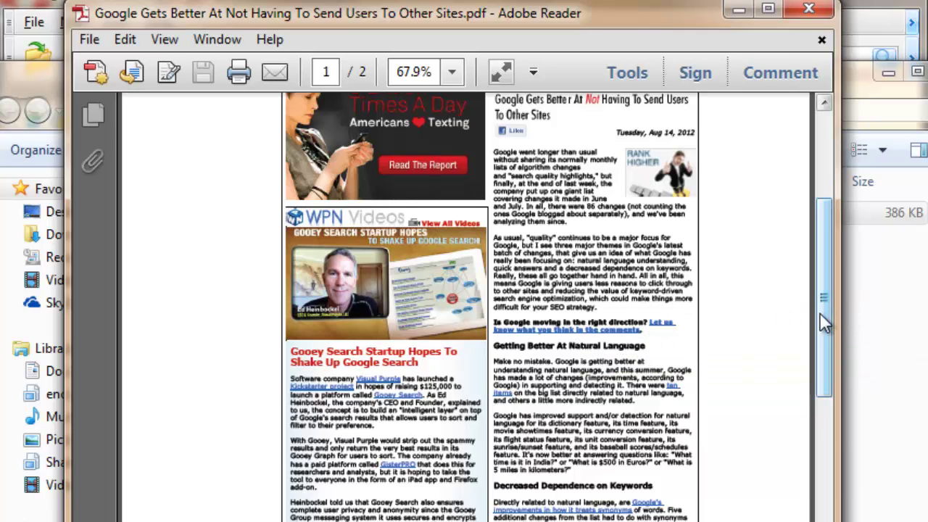
mouse_move(824, 324)
mouse_down()
mouse_move(828, 510)
mouse_move(807, 187)
mouse_up()
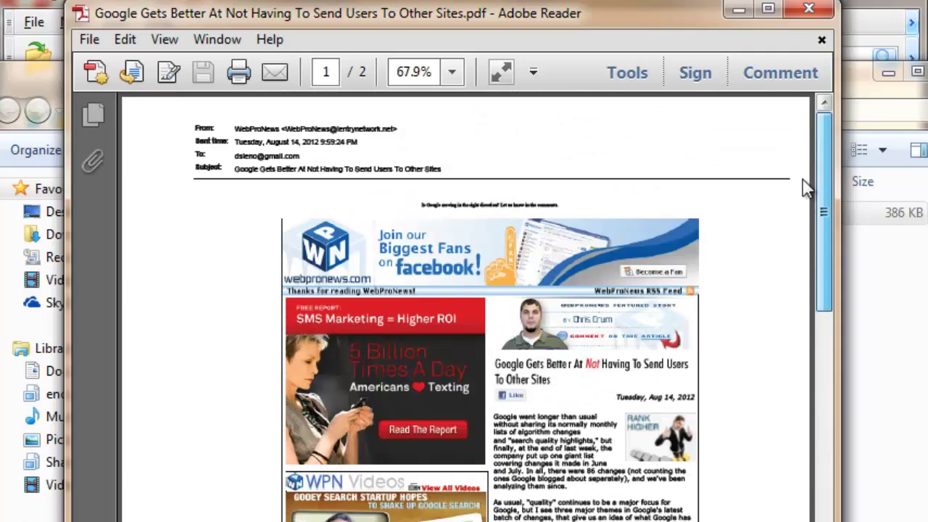